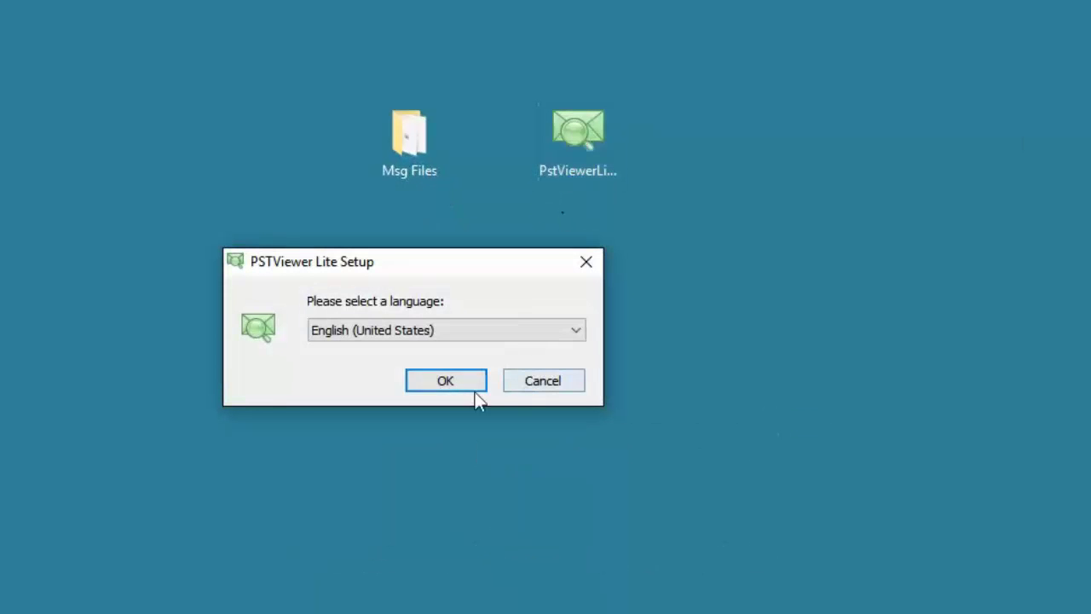
# Keep English (United States) as the installer language in the setup language dropdown.
pyautogui.click(522, 330)
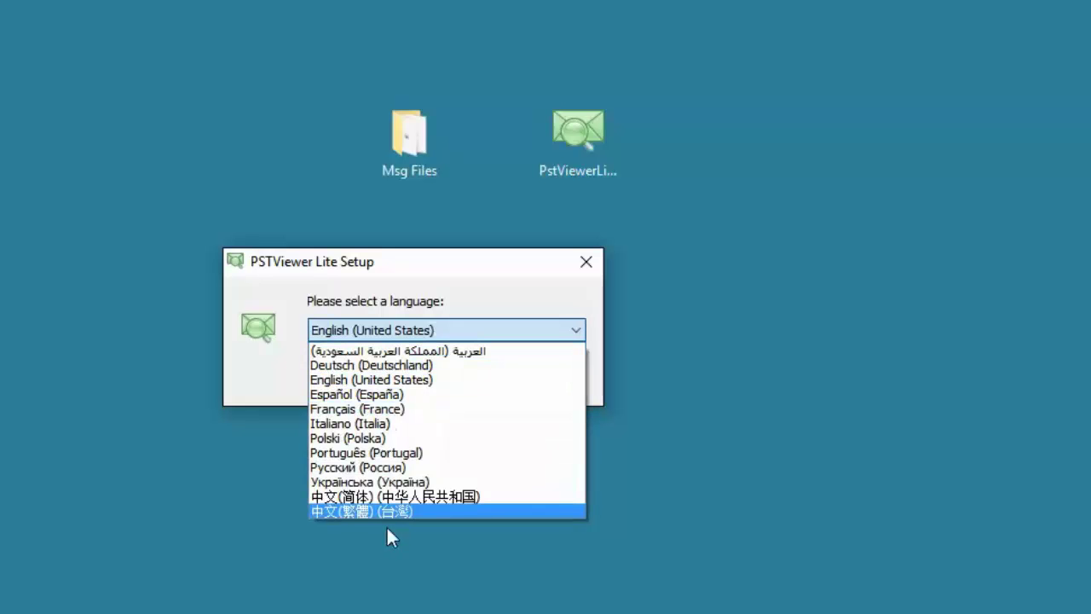
pyautogui.click(386, 381)
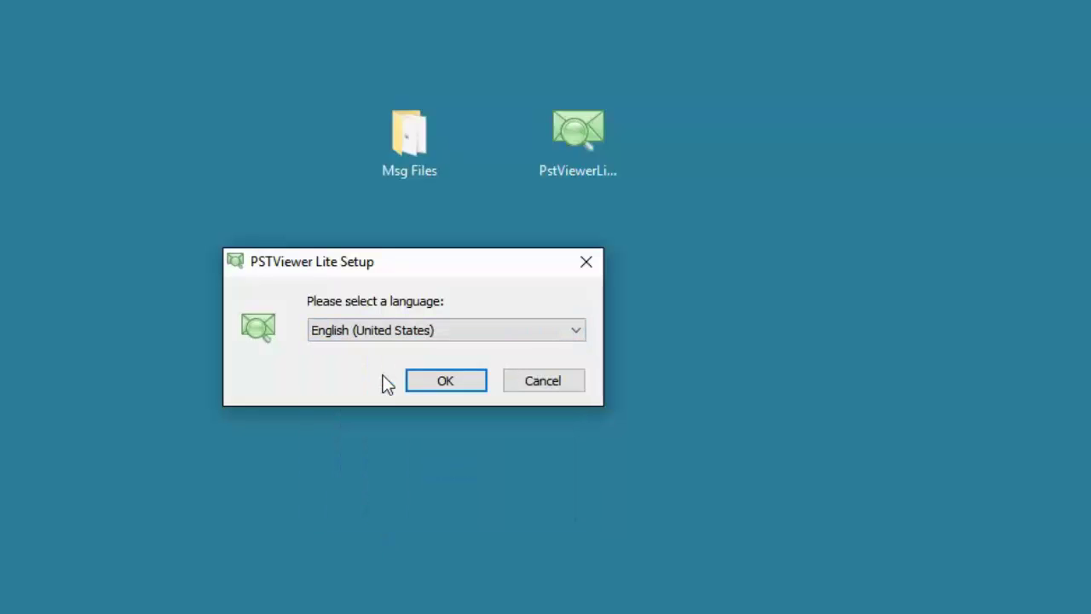
# Confirm the language, pass the welcome page, and accept the license terms.
pyautogui.click(444, 385)
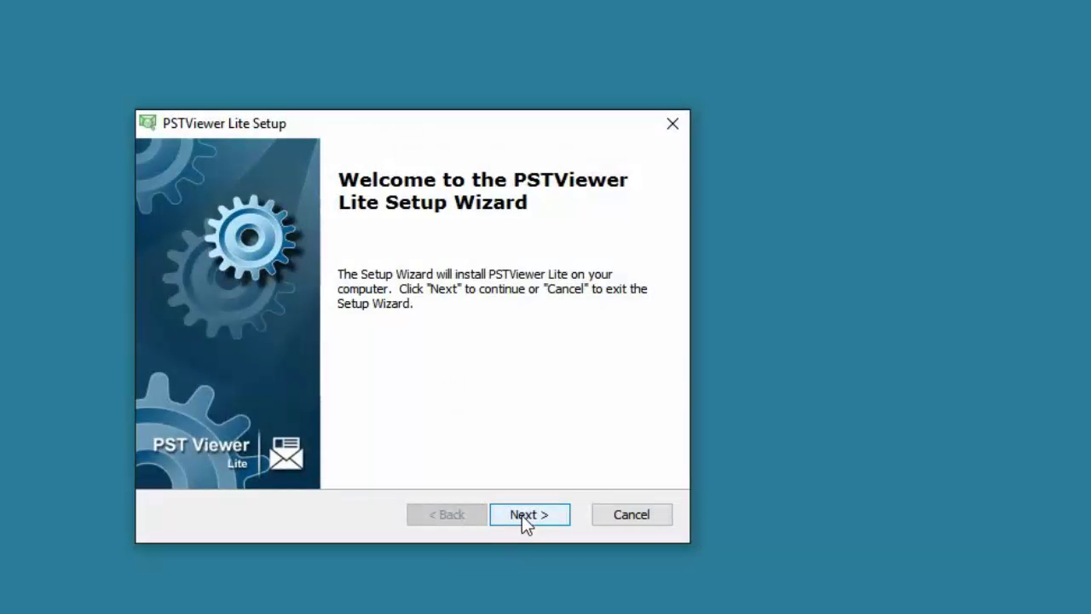
pyautogui.click(528, 517)
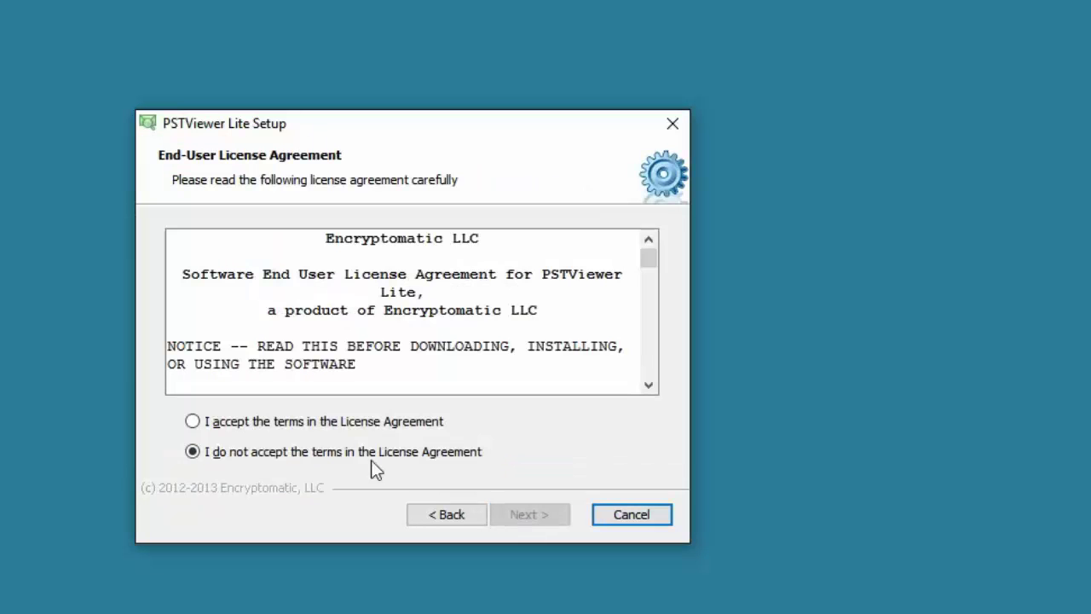
pyautogui.click(192, 421)
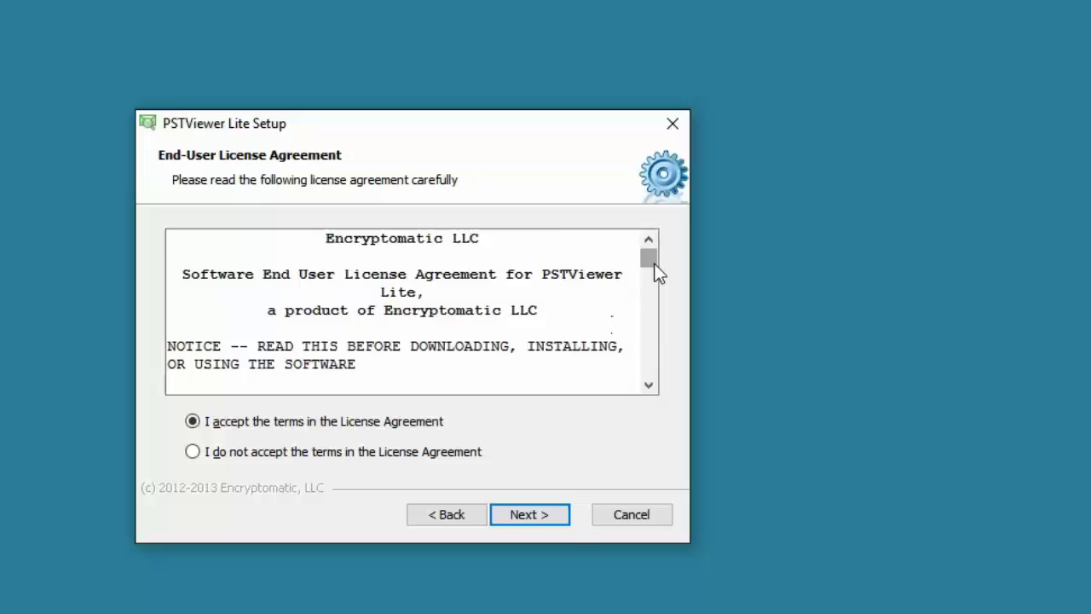
pyautogui.moveTo(652, 267); pyautogui.dragTo(663, 393)
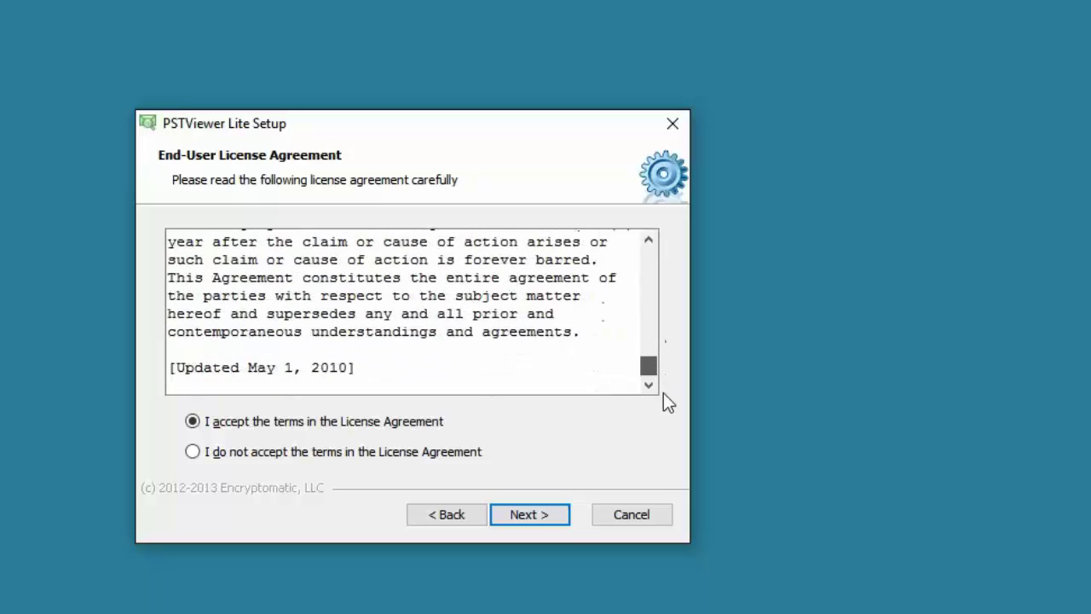
pyautogui.click(532, 516)
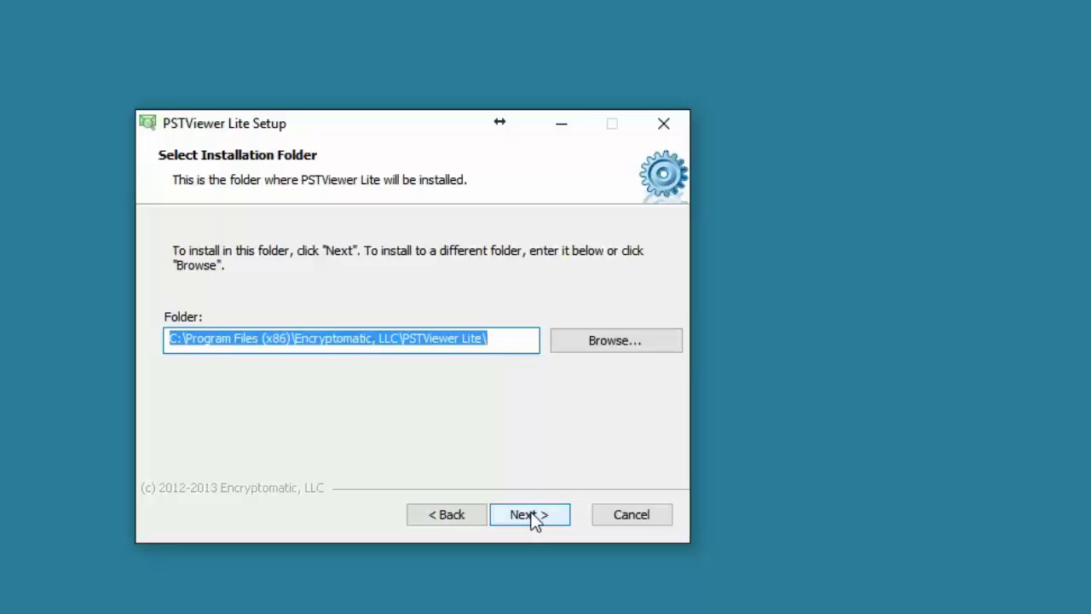
# Keep the default install folder and associate .eml and .msg files with PSTViewer Lite.
pyautogui.click(533, 518)
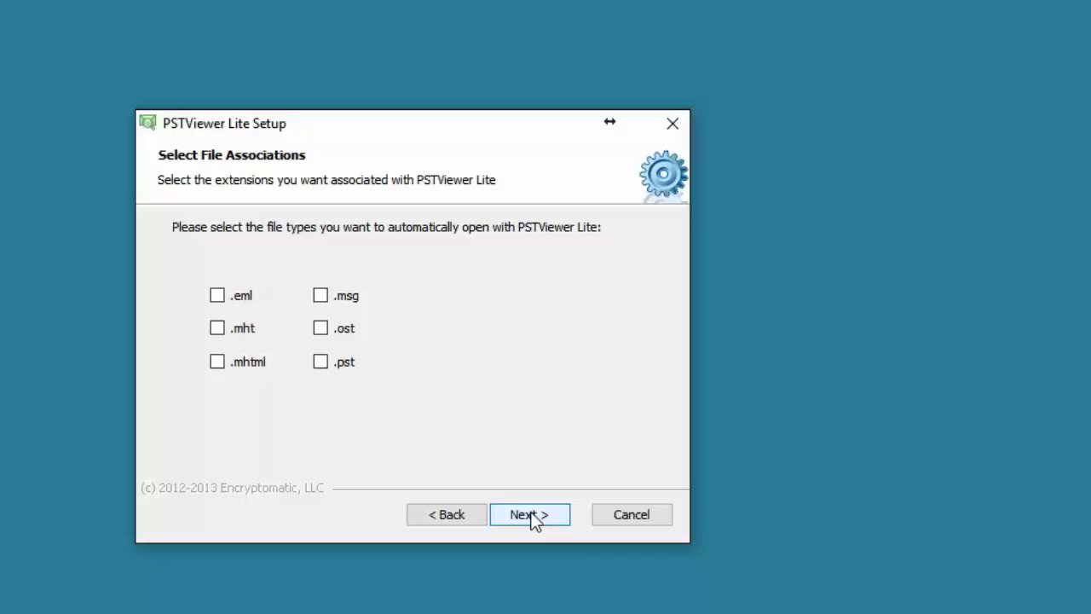
pyautogui.click(218, 298)
pyautogui.click(321, 296)
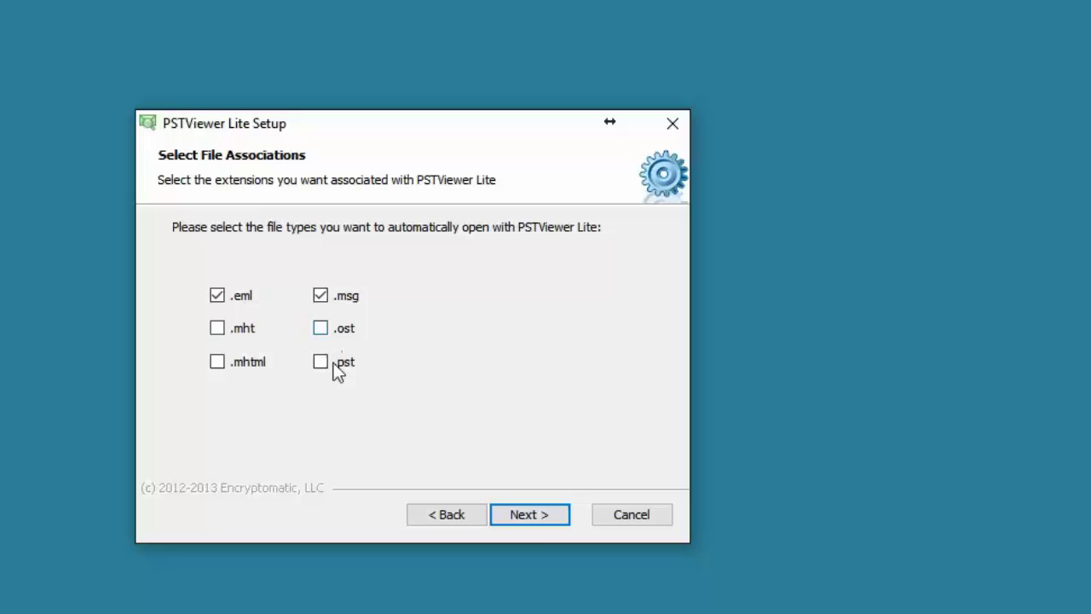
pyautogui.click(529, 516)
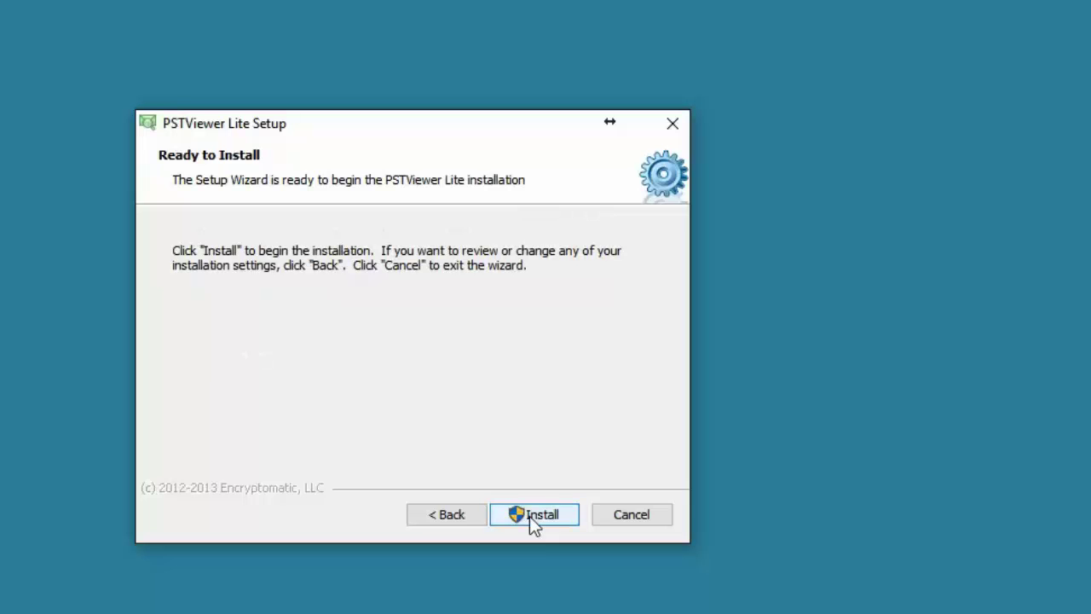
# Install PSTViewer Lite and wait for the completion page.
pyautogui.click(529, 515)
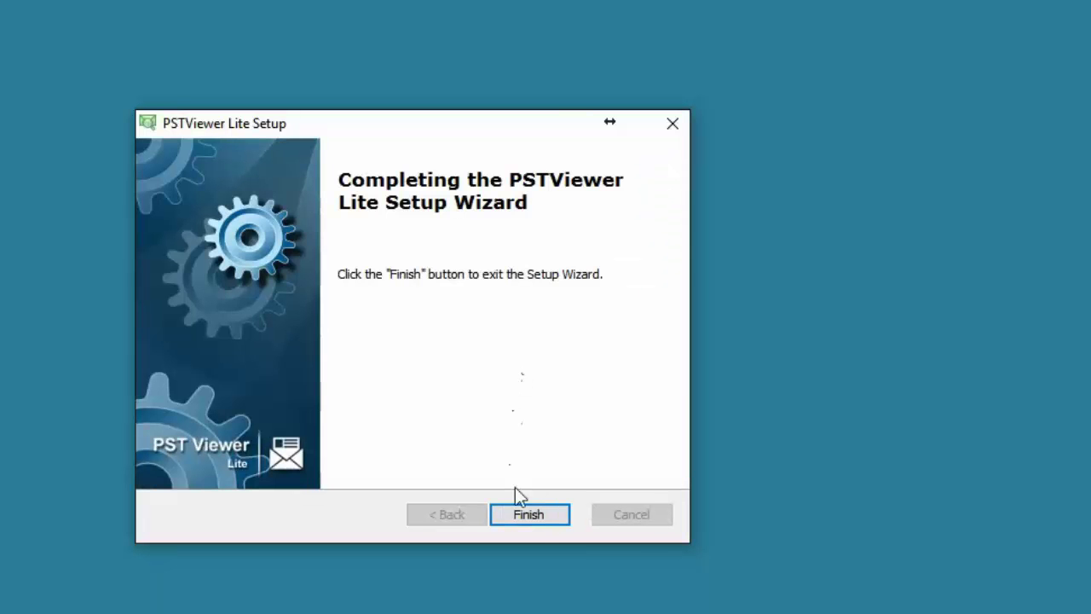
# Finish the setup, launch PSTViewer Lite from its desktop shortcut, and rearrange the desktop icons.
pyautogui.click(530, 517)
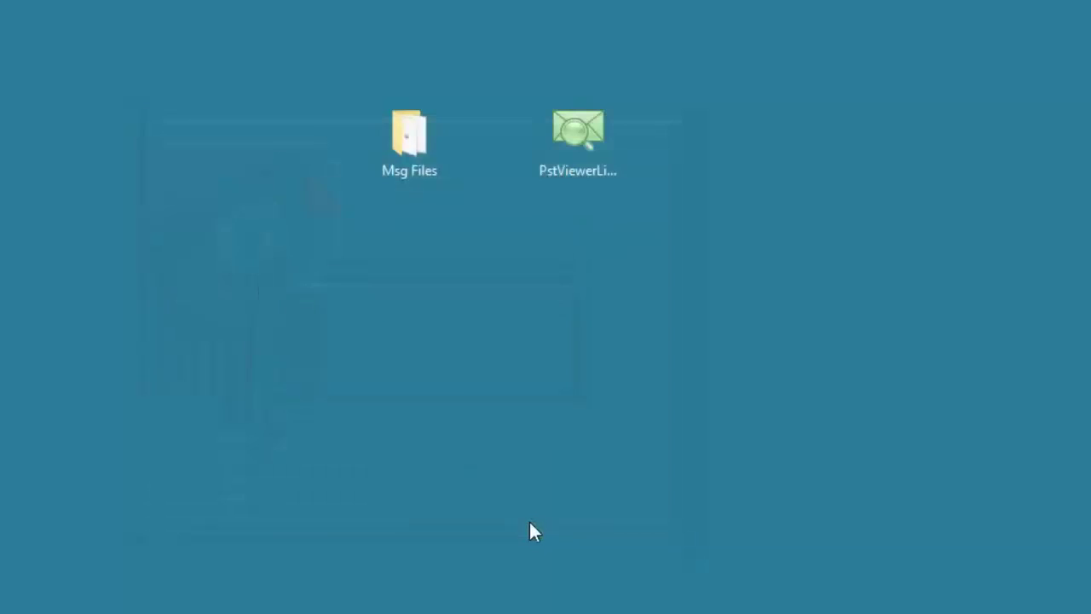
pyautogui.doubleClick(585, 160)
pyautogui.moveTo(86, 0); pyautogui.dragTo(247, 129)
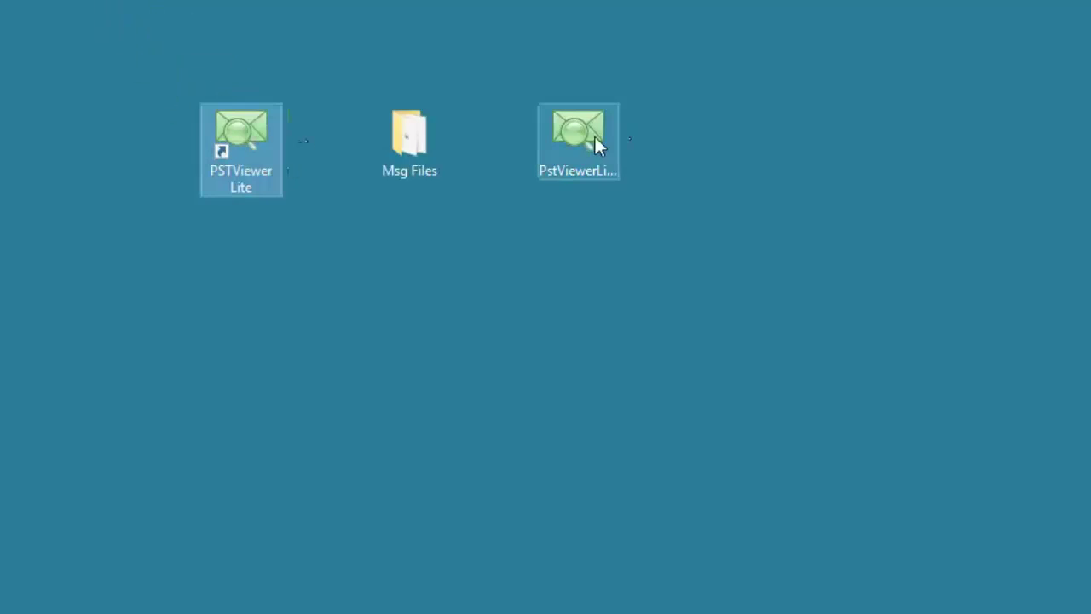
pyautogui.moveTo(585, 140); pyautogui.dragTo(0, 255)
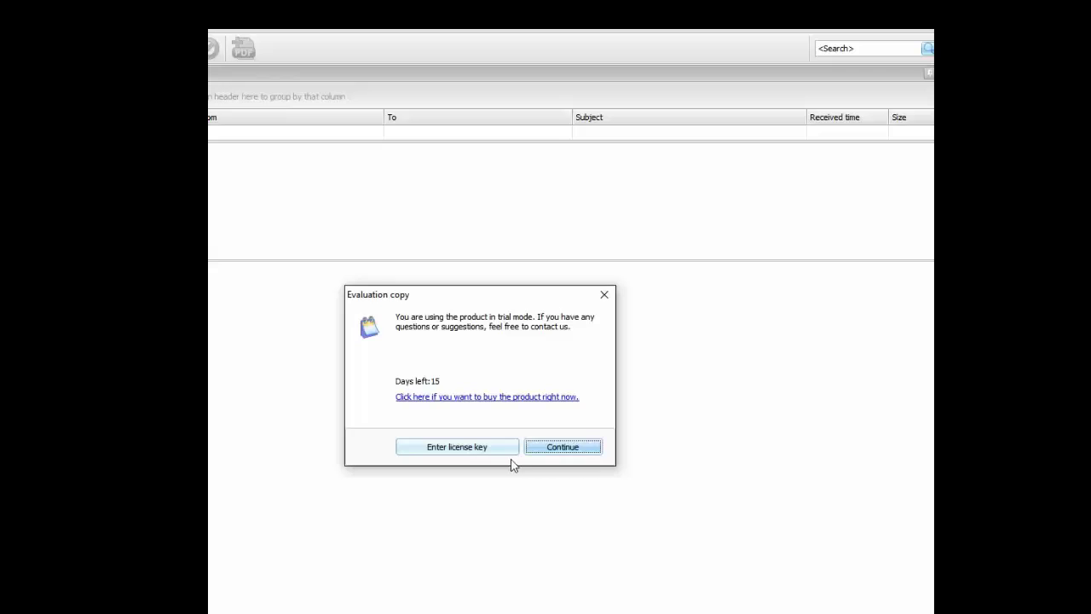
# Continue past the trial notice, move the window into view, and select the Msg Files folder.
pyautogui.click(562, 447)
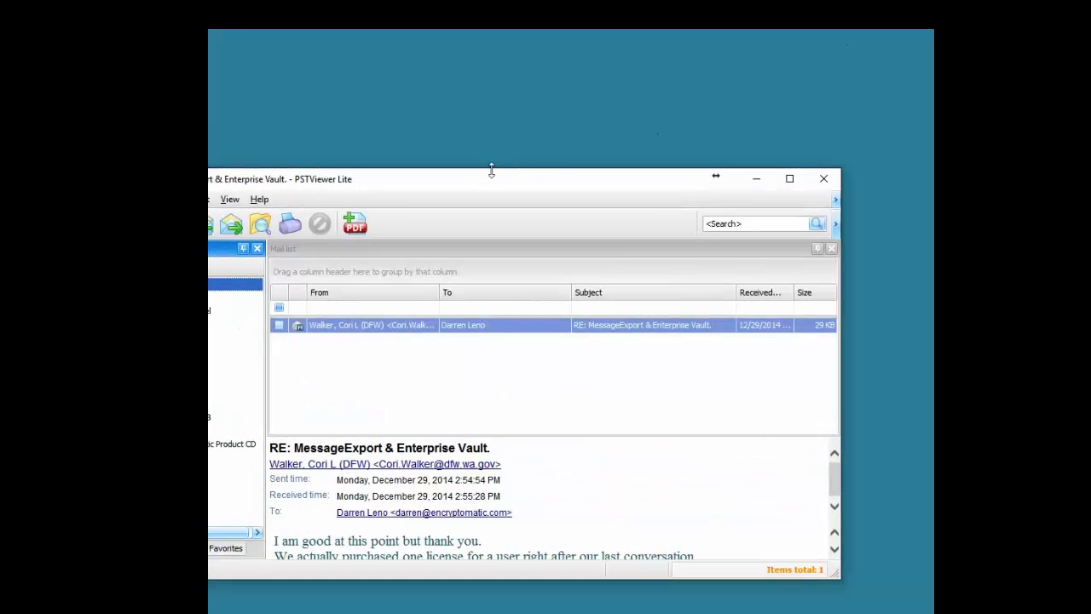
pyautogui.moveTo(481, 179); pyautogui.dragTo(551, 90)
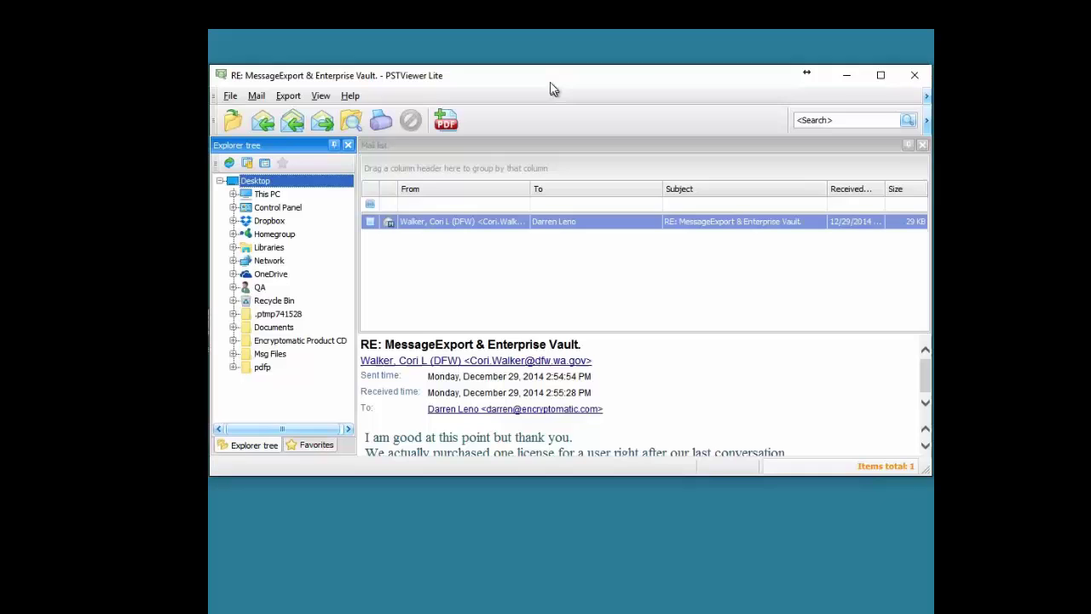
pyautogui.click(265, 352)
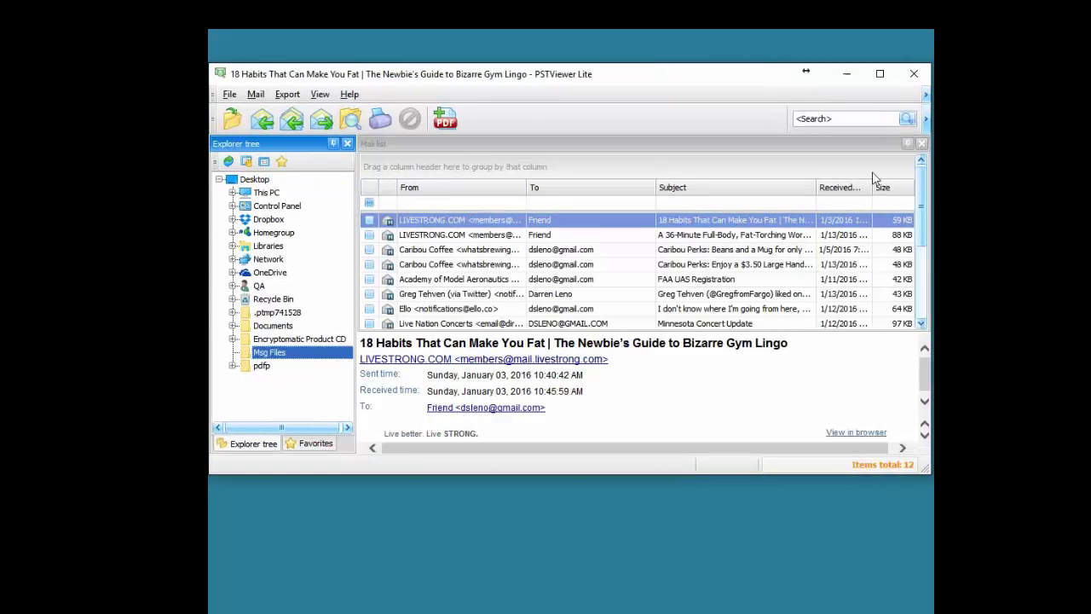
# Preview the WordPress.com year-in-blogging email and enlarge the preview pane and window.
pyautogui.moveTo(925, 200); pyautogui.dragTo(919, 279)
pyautogui.click(415, 311)
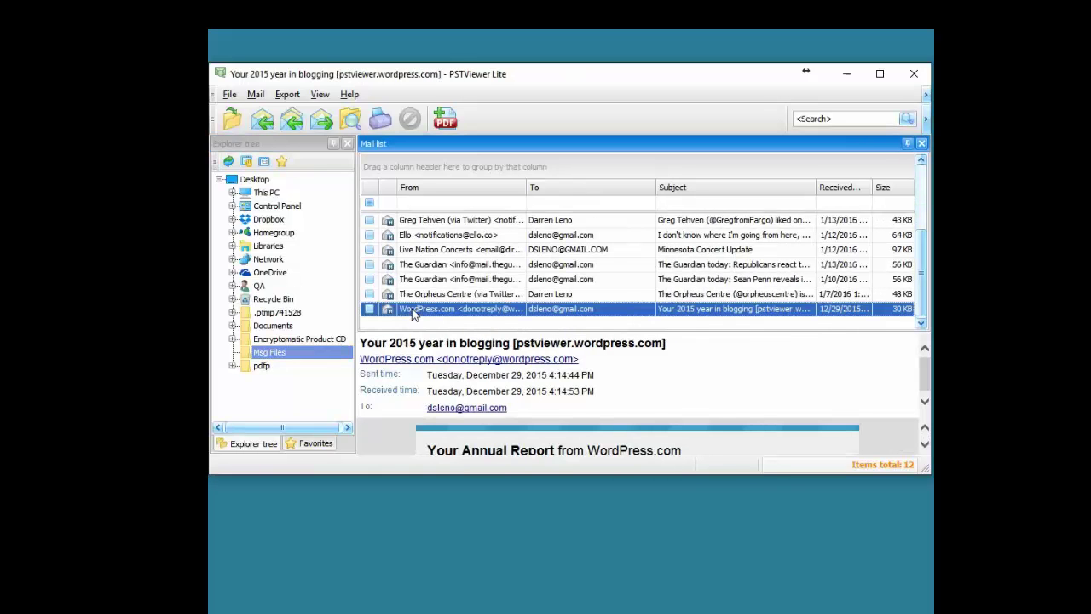
pyautogui.moveTo(433, 331); pyautogui.dragTo(433, 279)
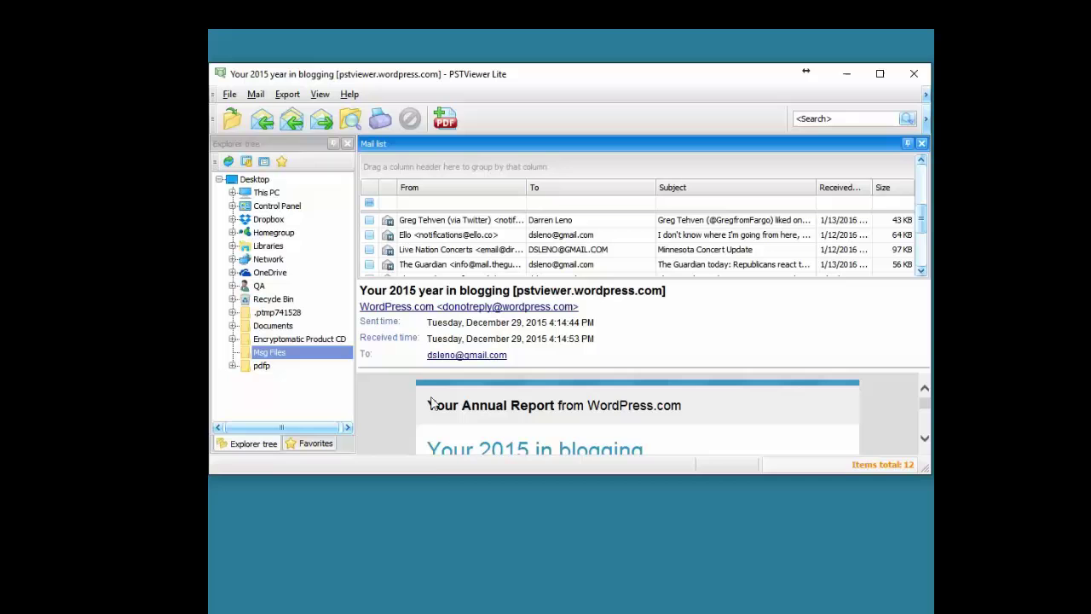
pyautogui.moveTo(438, 476); pyautogui.dragTo(413, 613)
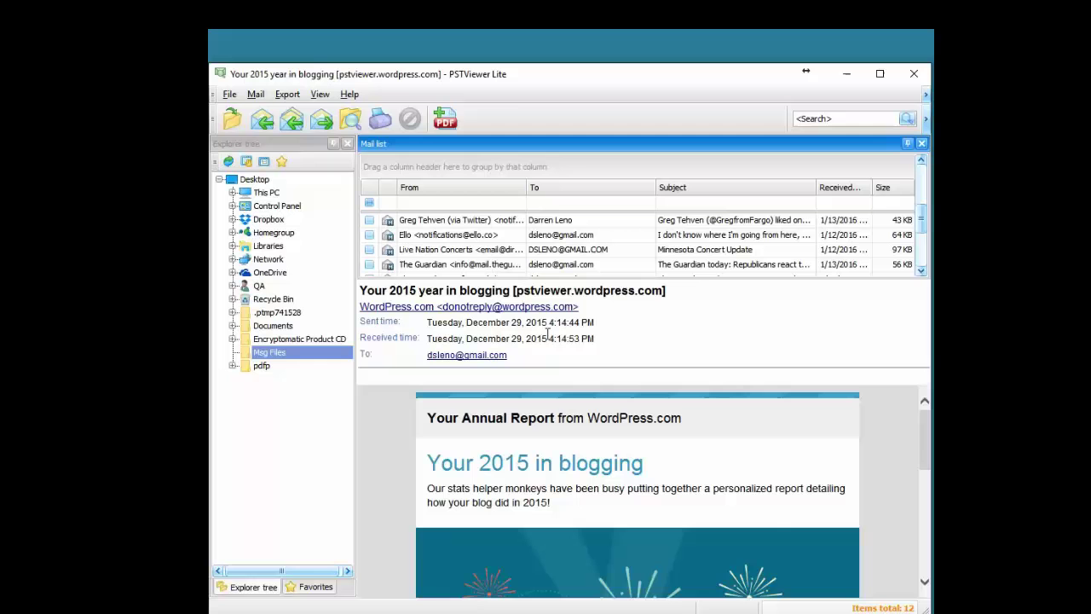
# Preview The Guardian, Your Weekly Ello, then the Twitter liked-your-Tweet notification email.
pyautogui.scroll(-5, 639, 490)
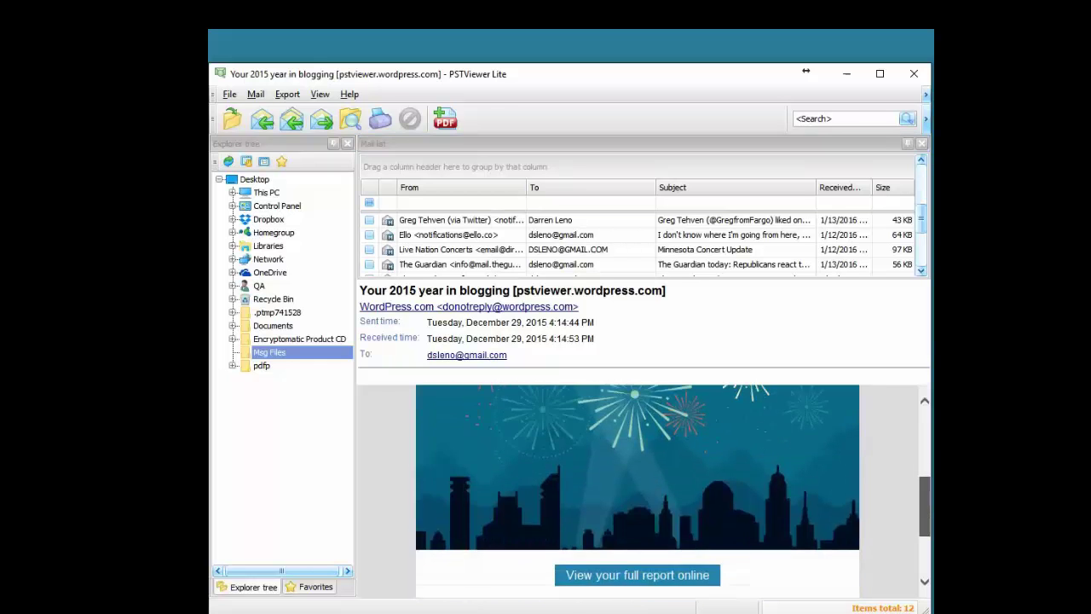
pyautogui.scroll(5, 638, 490)
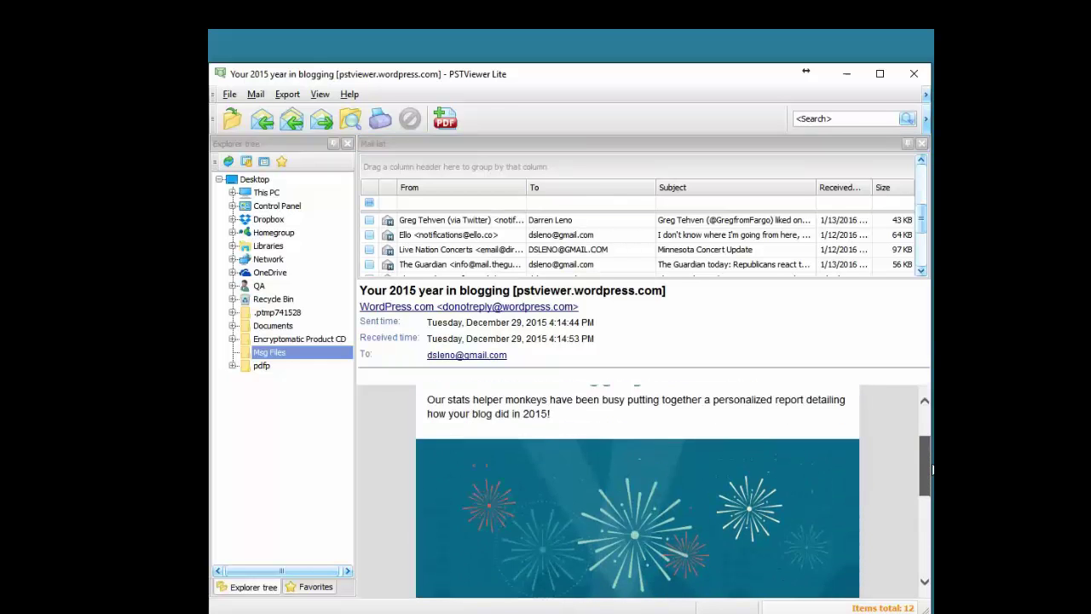
pyautogui.click(590, 266)
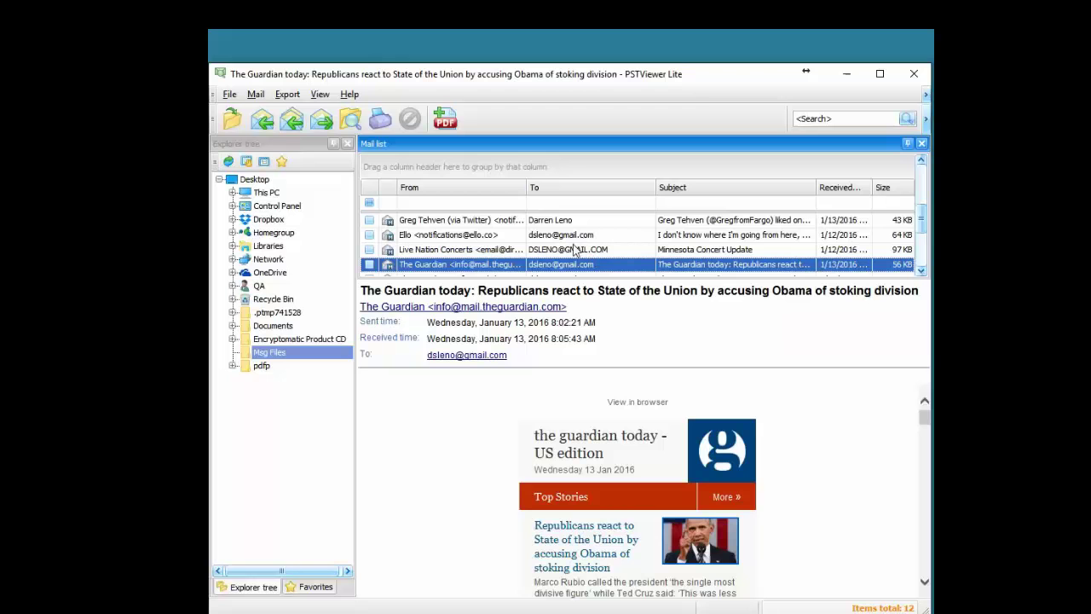
pyautogui.click(569, 238)
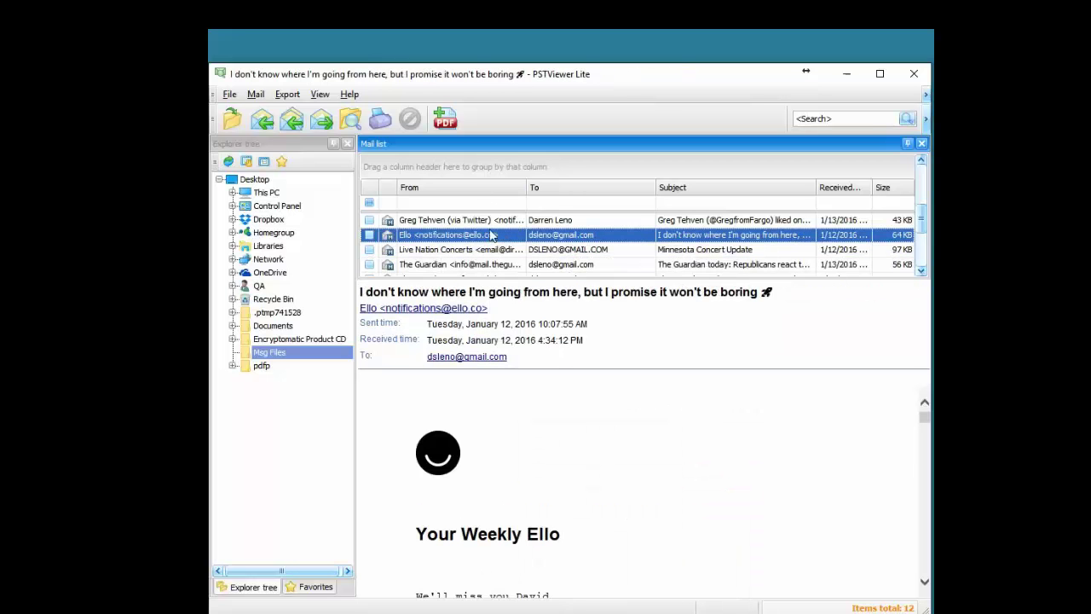
pyautogui.click(467, 222)
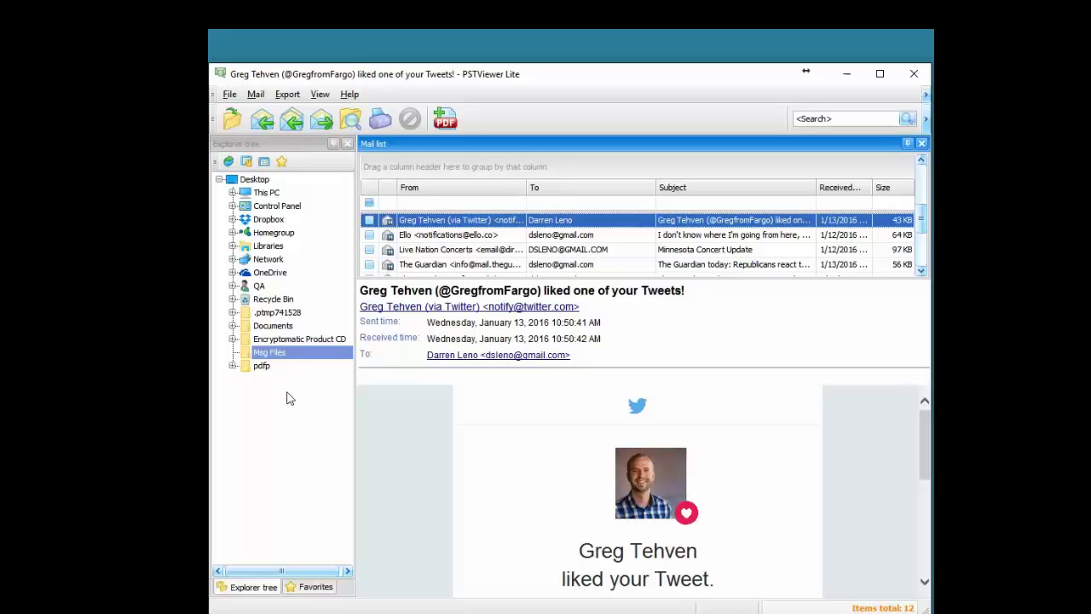
# Enlarge the mail list to ten emails and preview the LIVESTRONG full-body workout email.
pyautogui.click(267, 357)
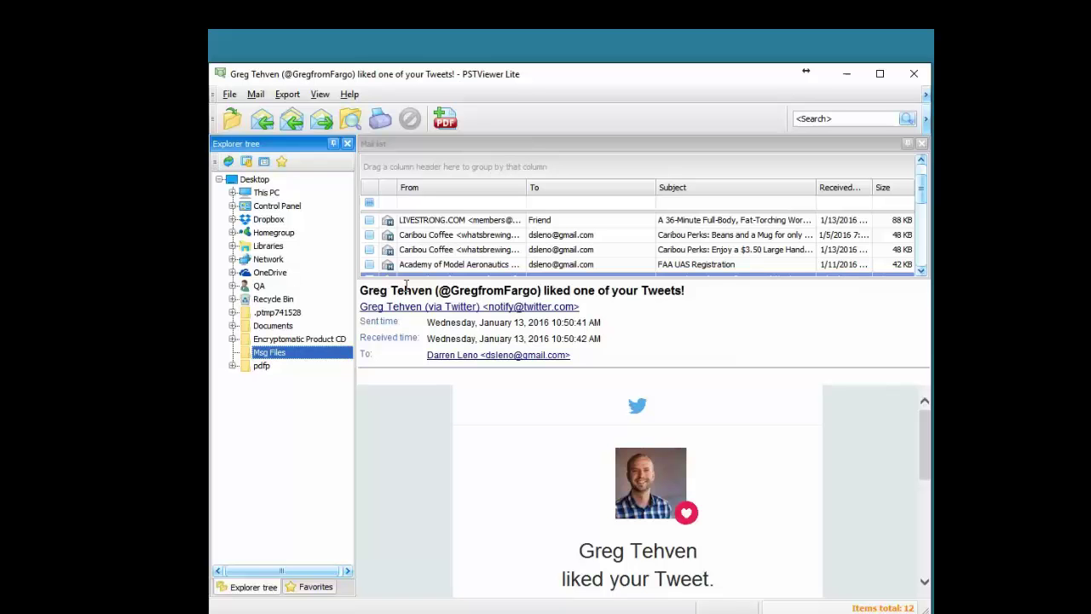
pyautogui.click(412, 267)
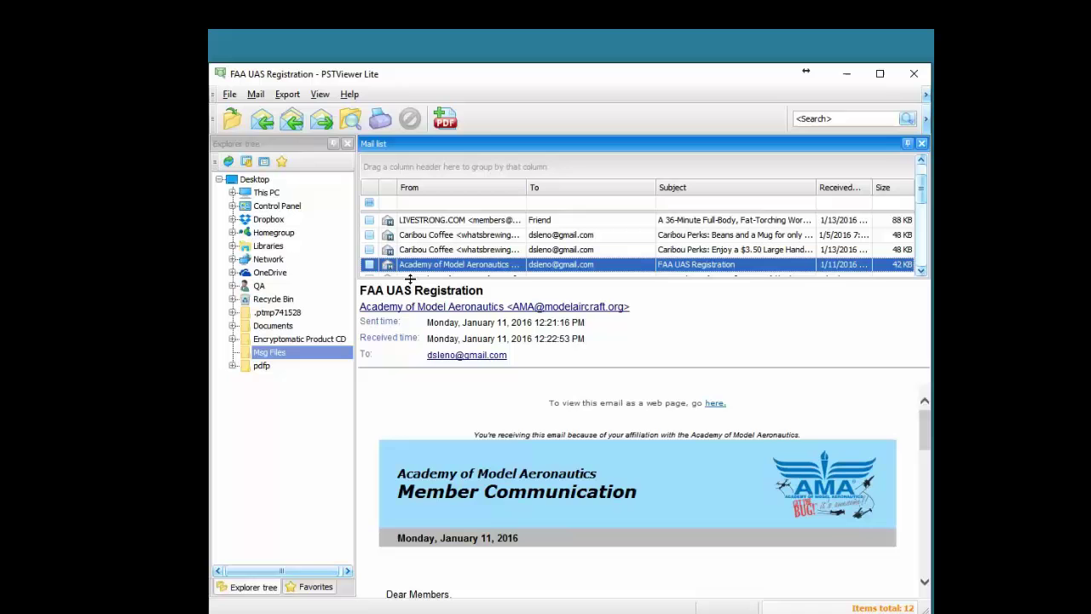
pyautogui.moveTo(410, 278); pyautogui.dragTo(410, 361)
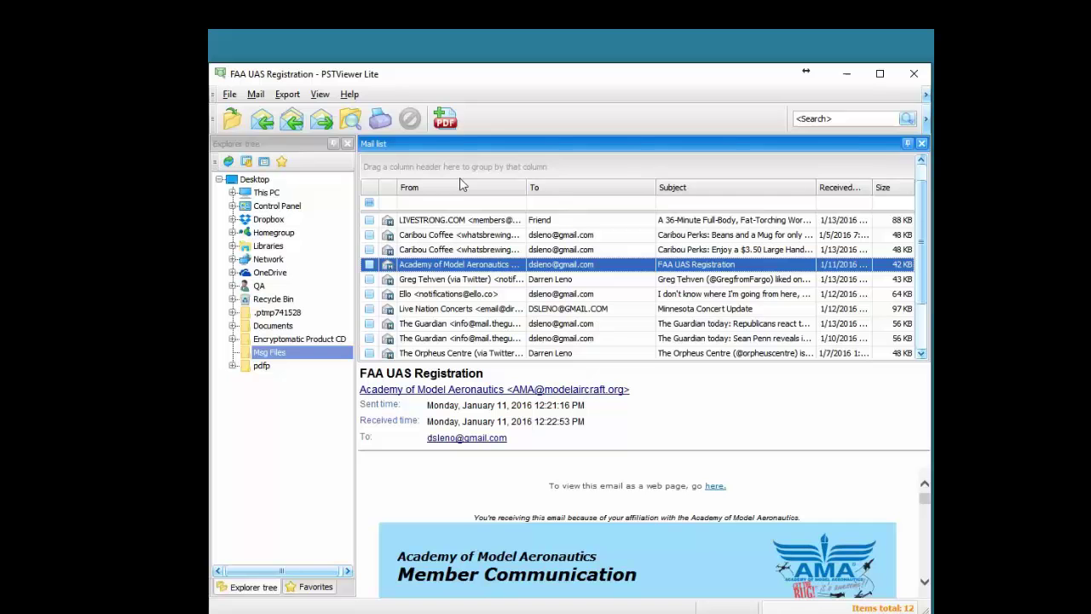
pyautogui.click(437, 221)
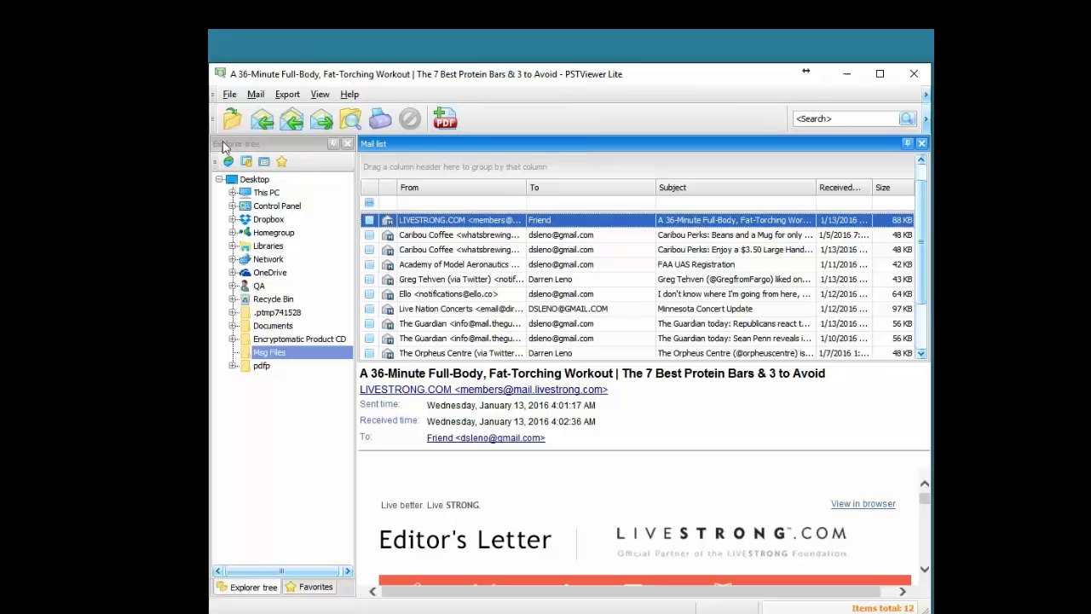
pyautogui.click(229, 95)
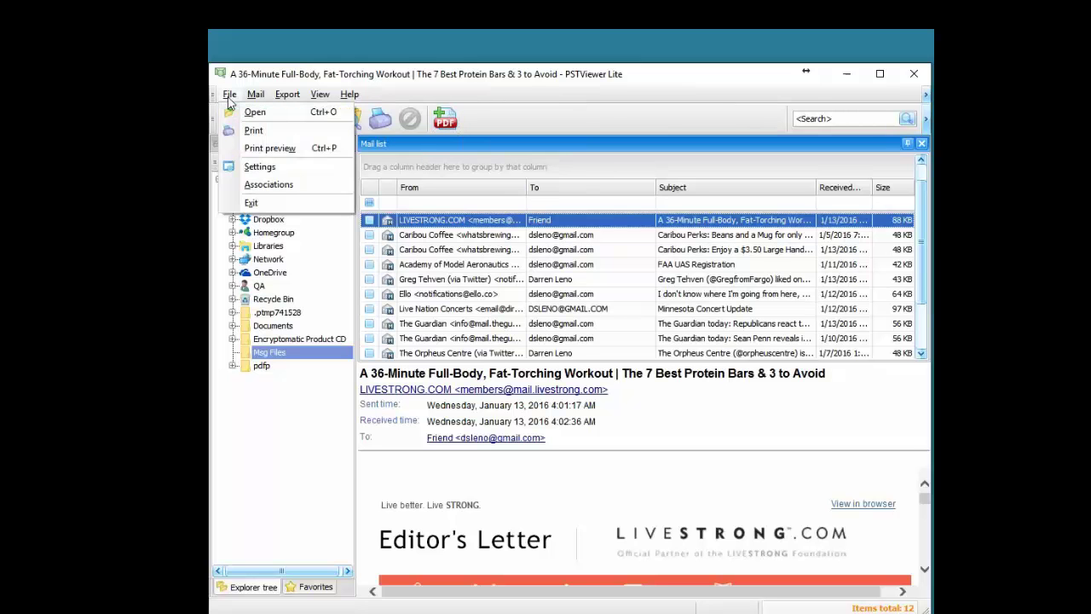
pyautogui.click(260, 168)
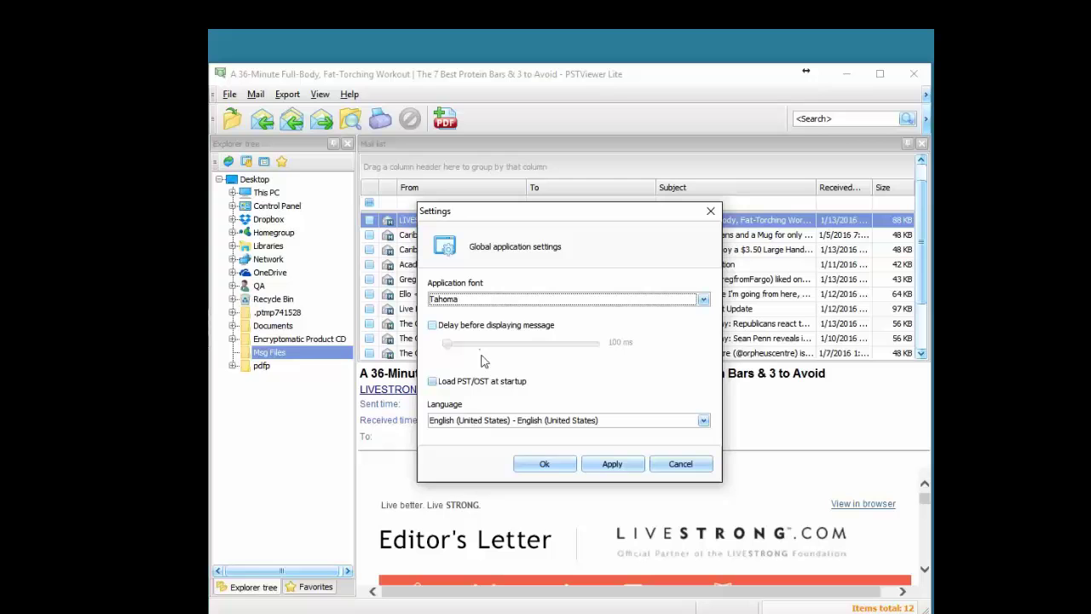
pyautogui.click(623, 470)
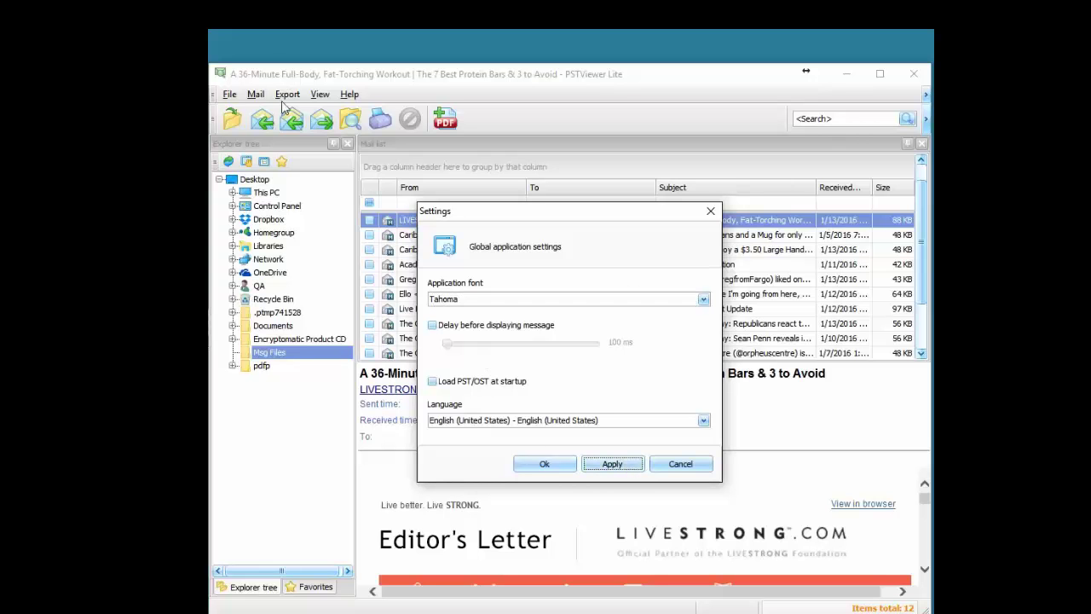
pyautogui.click(679, 468)
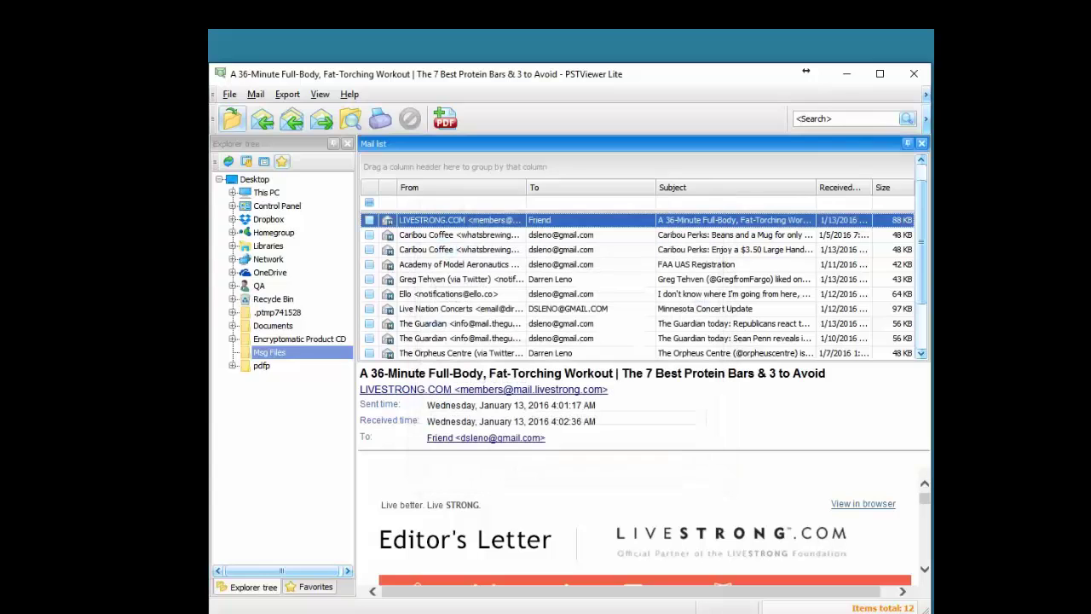
# Start saving the LIVESTRONG message via Mail > Save, then cancel the folder prompt.
pyautogui.click(256, 96)
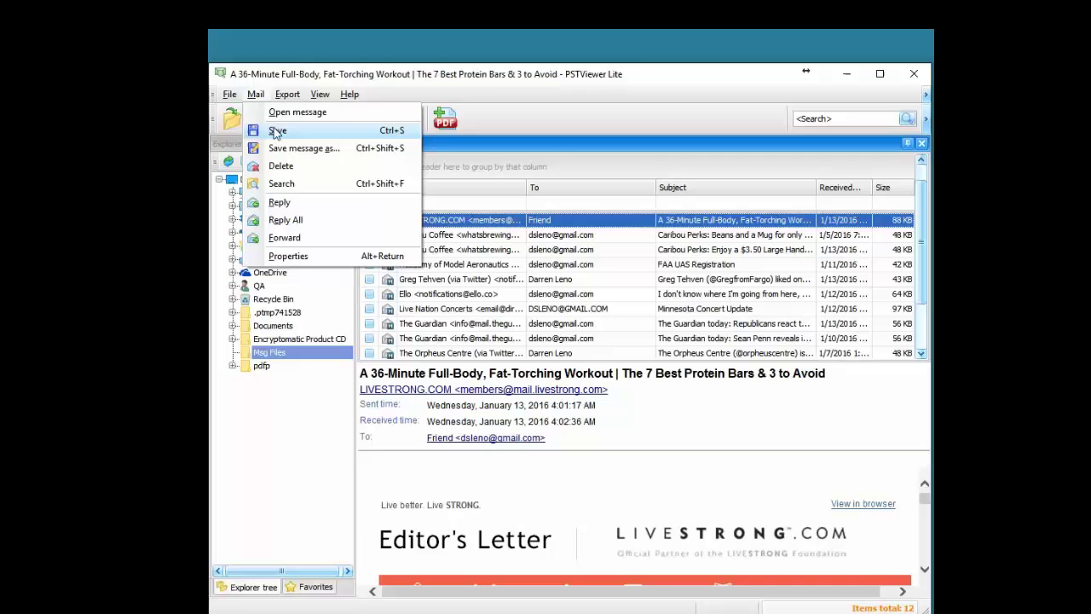
pyautogui.click(276, 131)
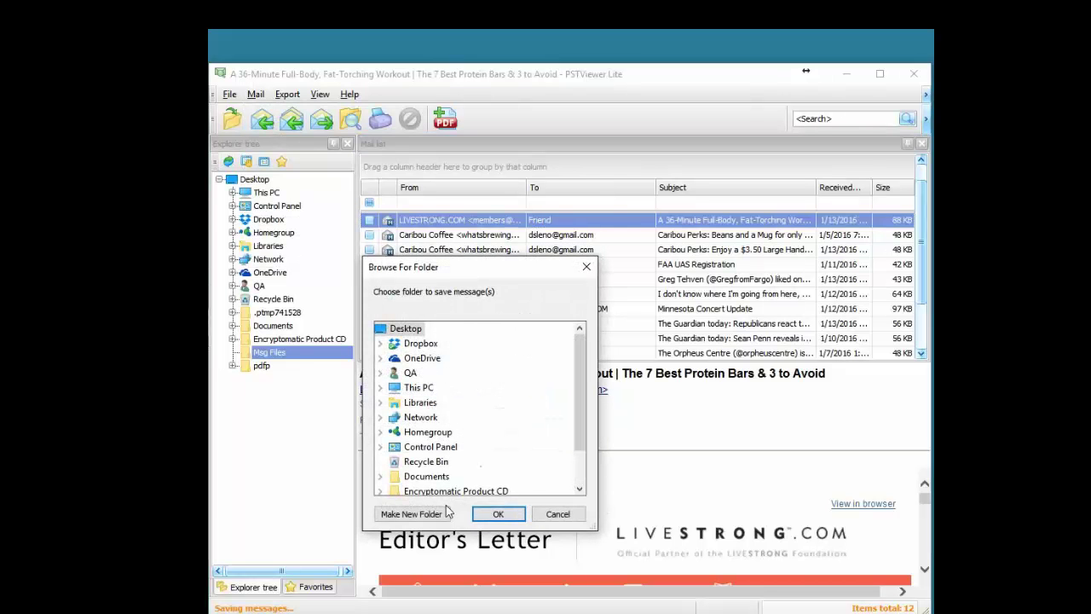
pyautogui.click(586, 267)
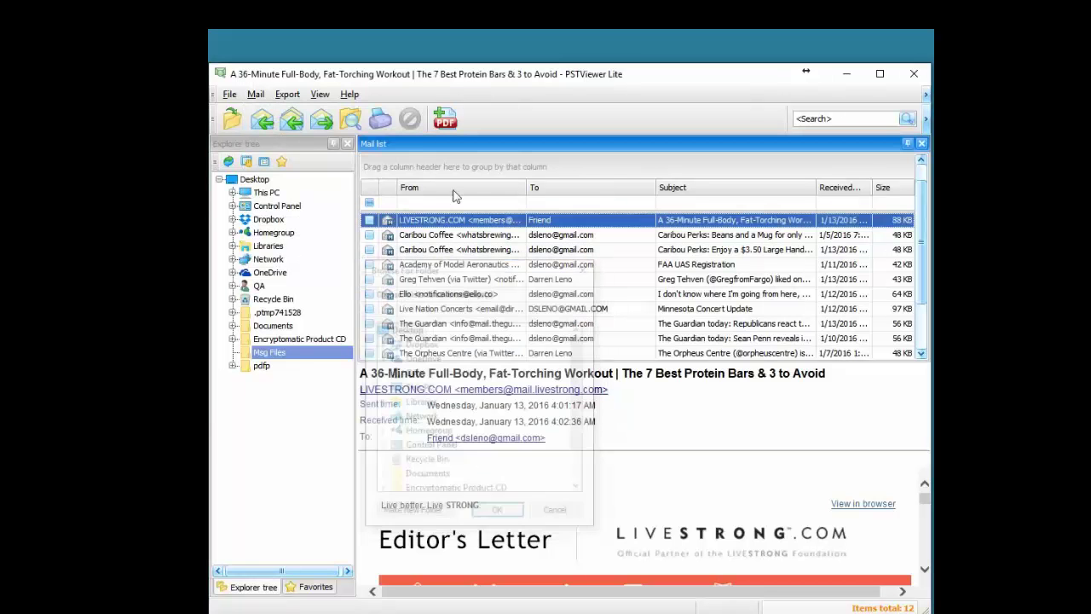
pyautogui.click(255, 95)
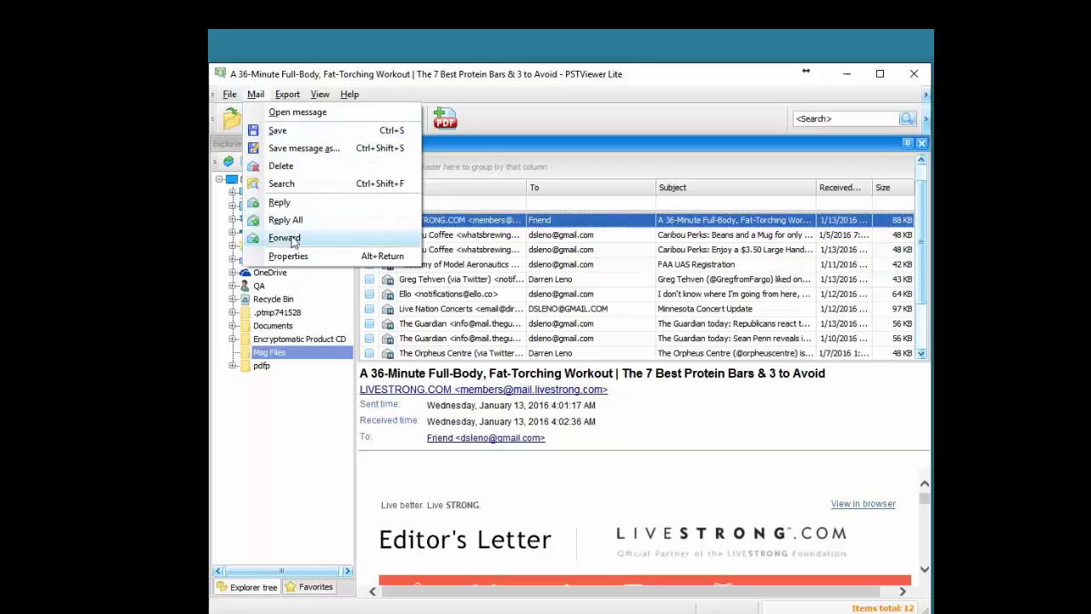
pyautogui.click(256, 97)
pyautogui.click(258, 98)
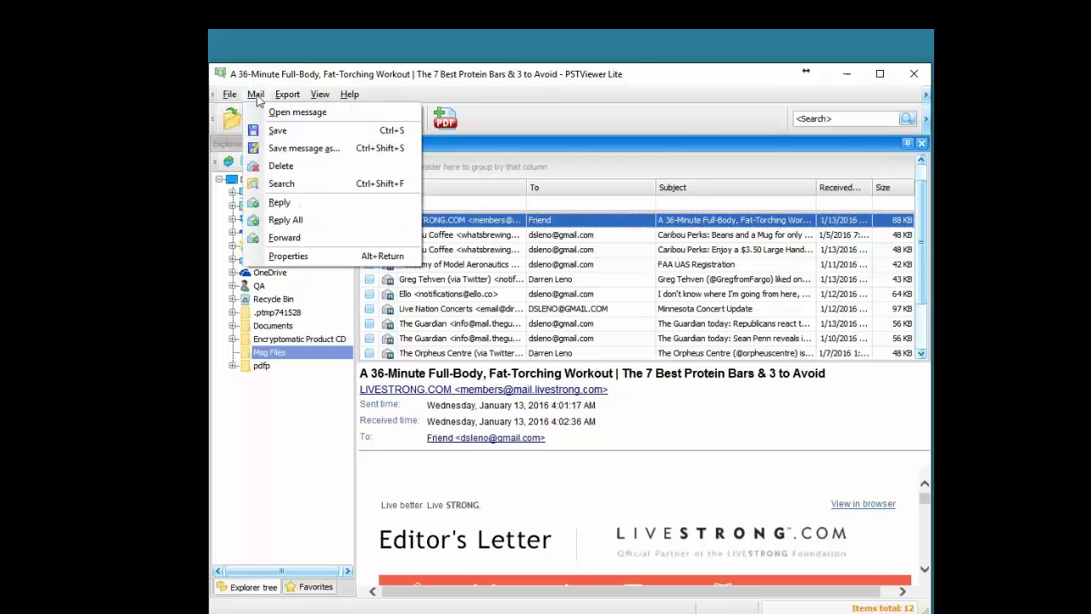
# Browse the Export and View menus, toggle Use plain text body, and open Help.
pyautogui.moveTo(285, 98)
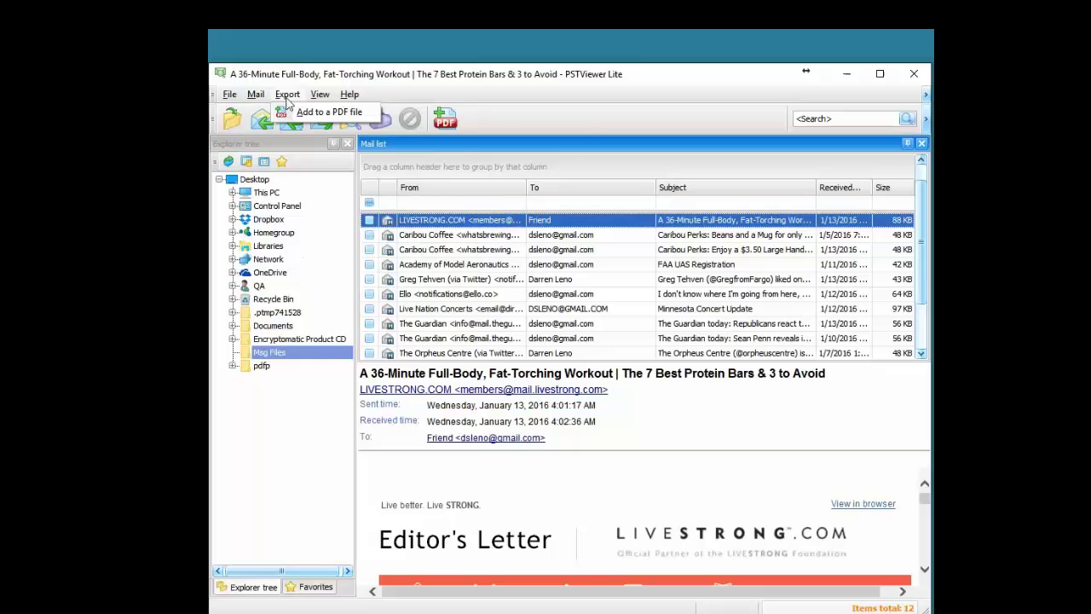
pyautogui.moveTo(321, 102)
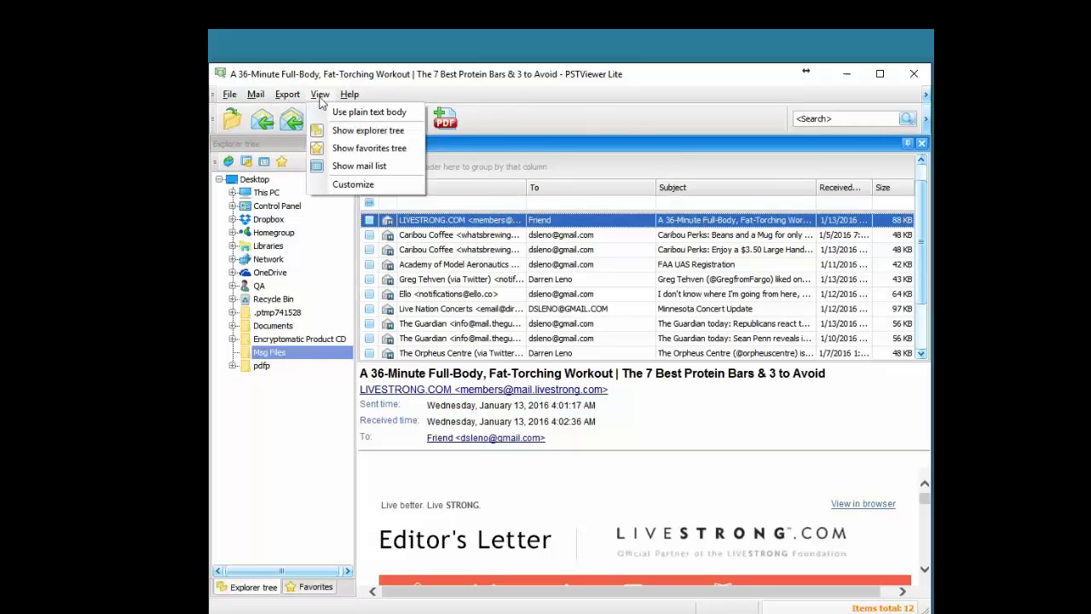
pyautogui.click(353, 124)
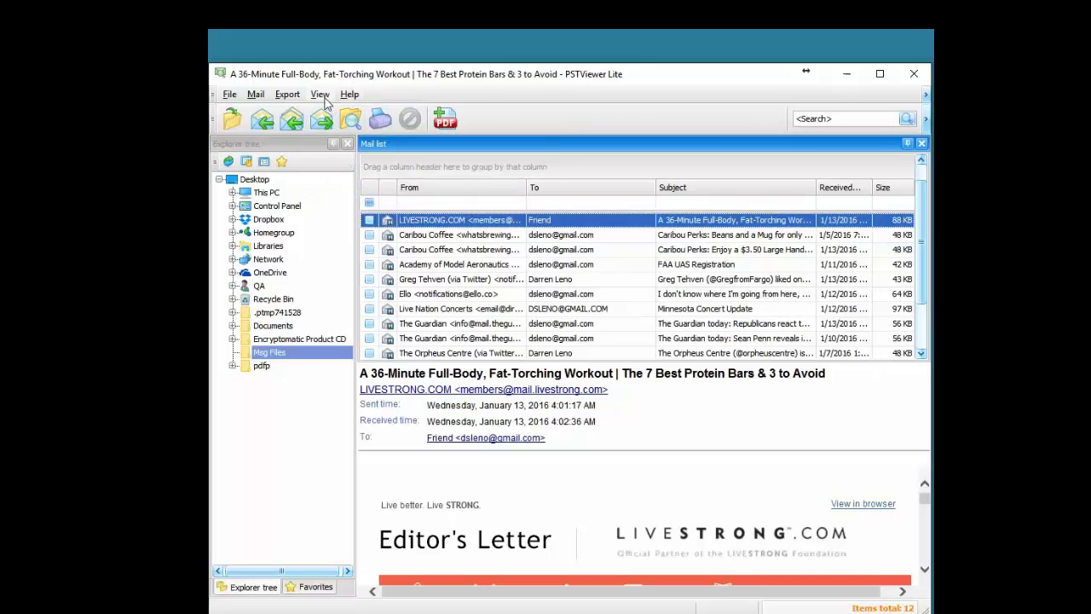
pyautogui.click(322, 96)
pyautogui.click(326, 116)
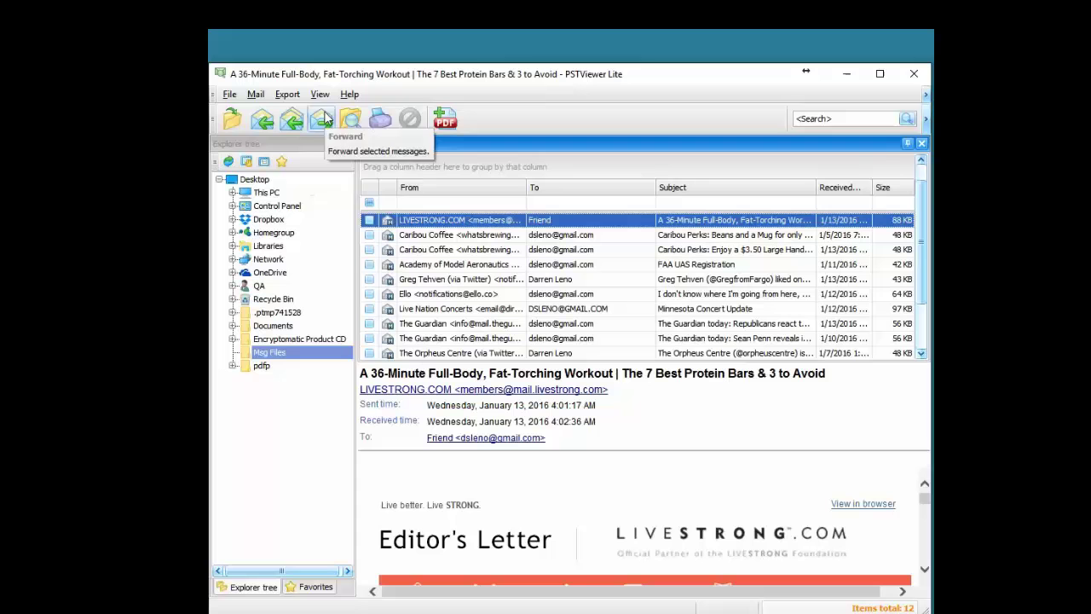
pyautogui.click(320, 95)
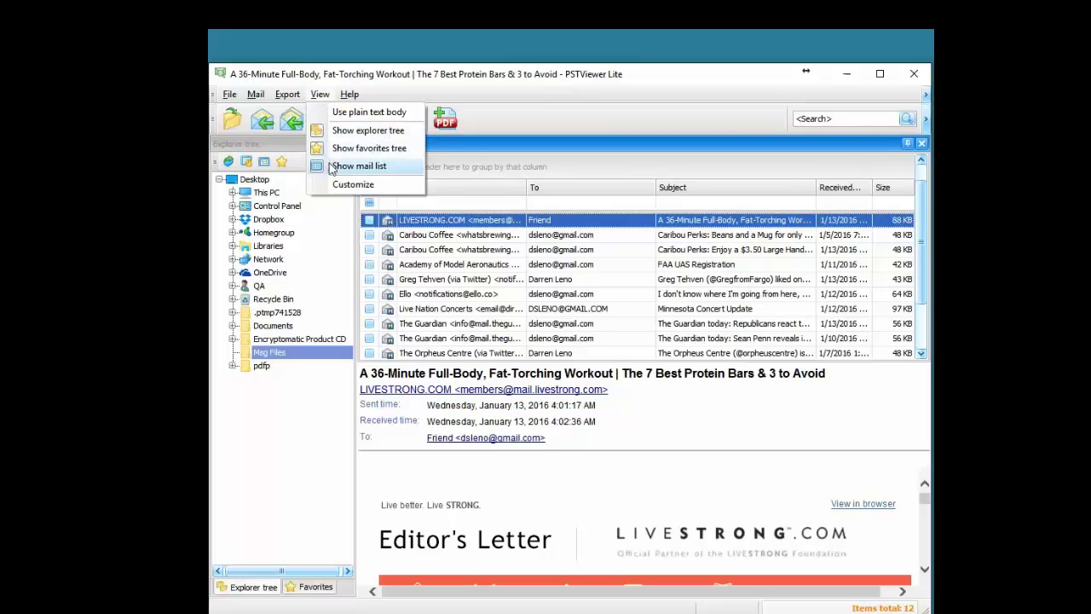
pyautogui.click(347, 96)
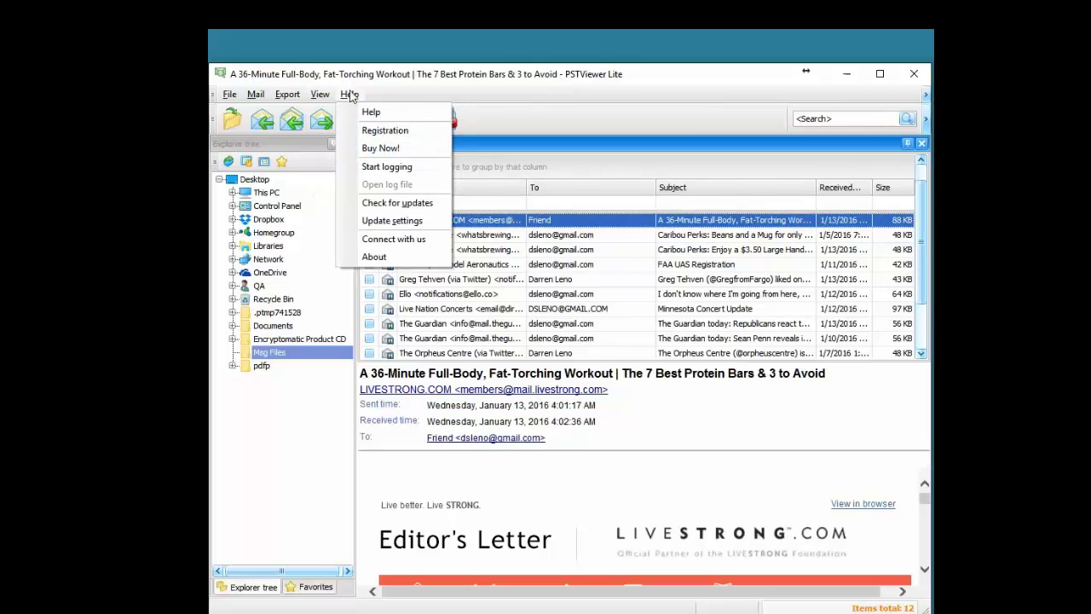
pyautogui.click(370, 132)
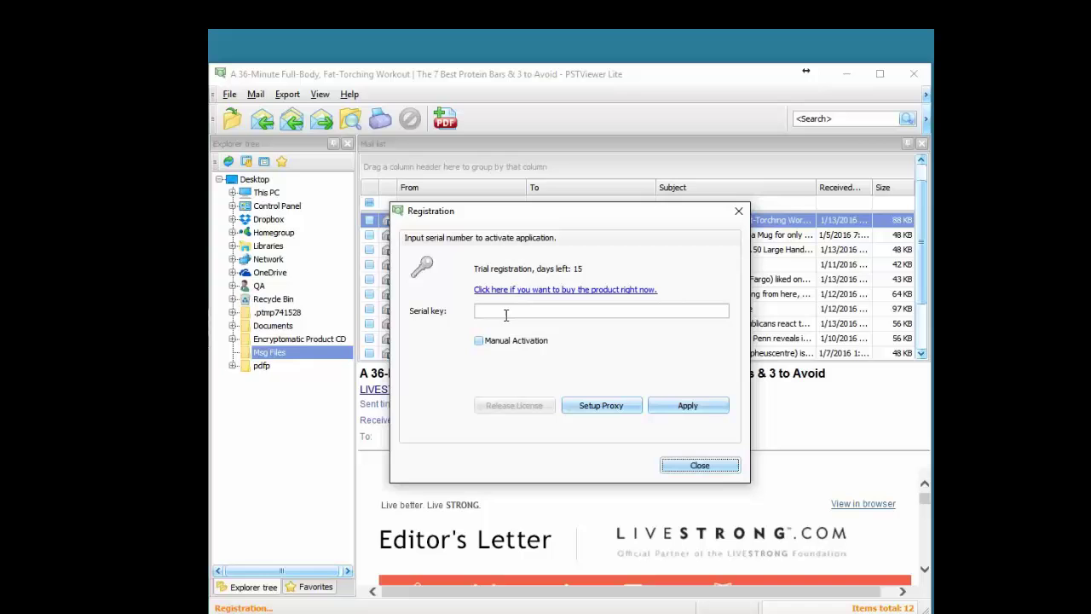
pyautogui.click(692, 467)
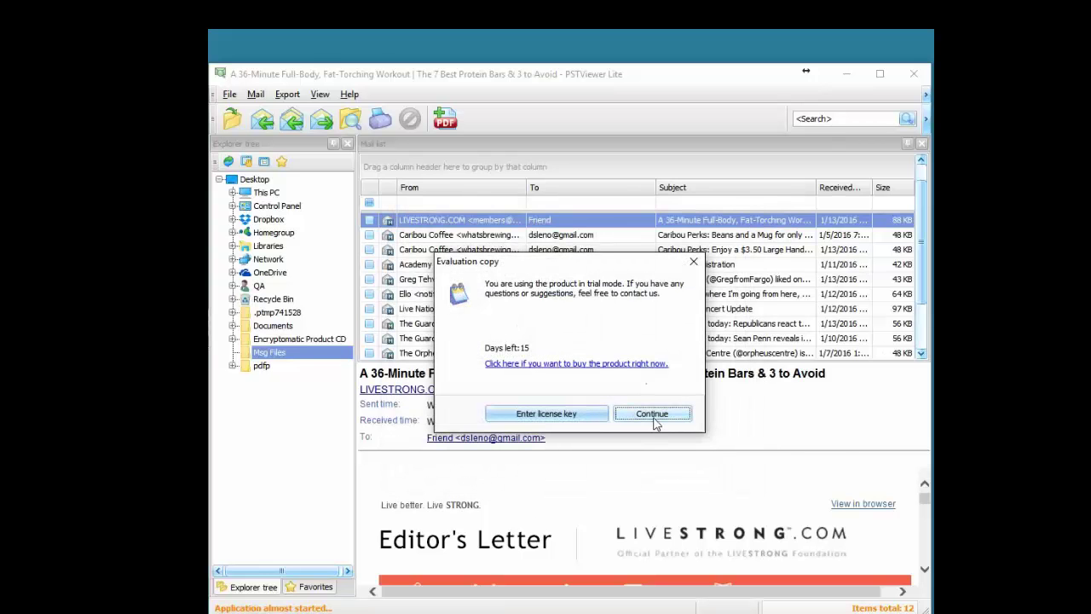
pyautogui.click(652, 414)
pyautogui.click(352, 95)
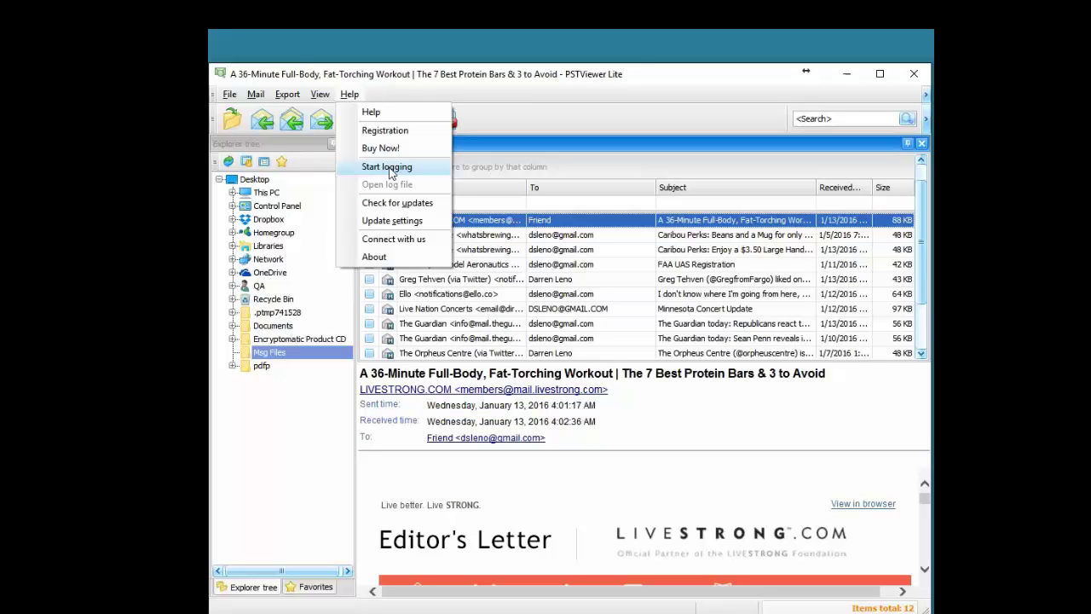
# Dismiss the Help menu to return to the 12 Msg Files emails with the LIVESTRONG message previewed.
pyautogui.click(249, 454)
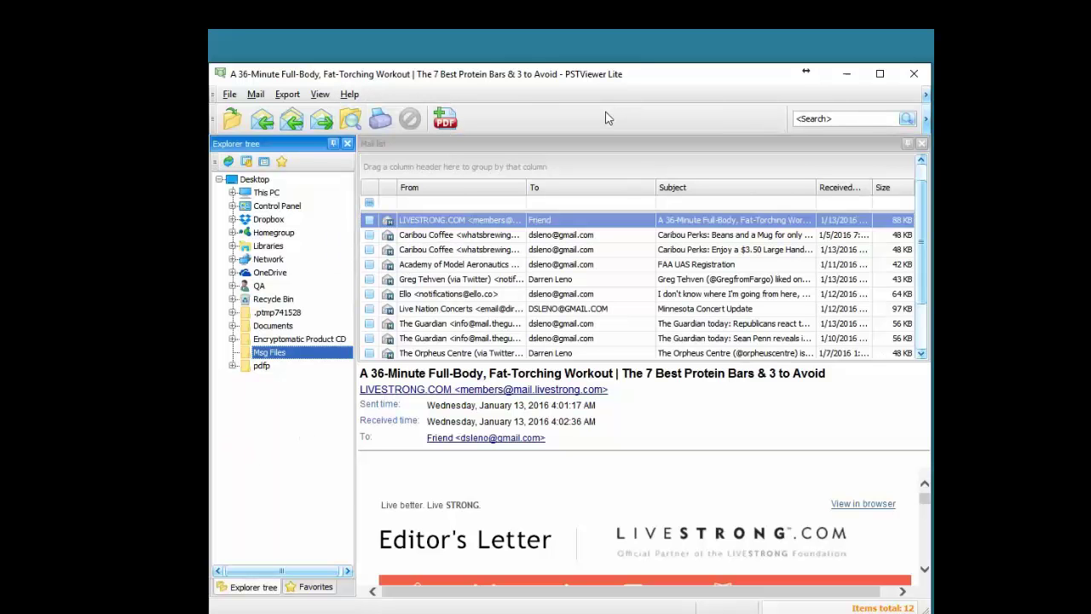